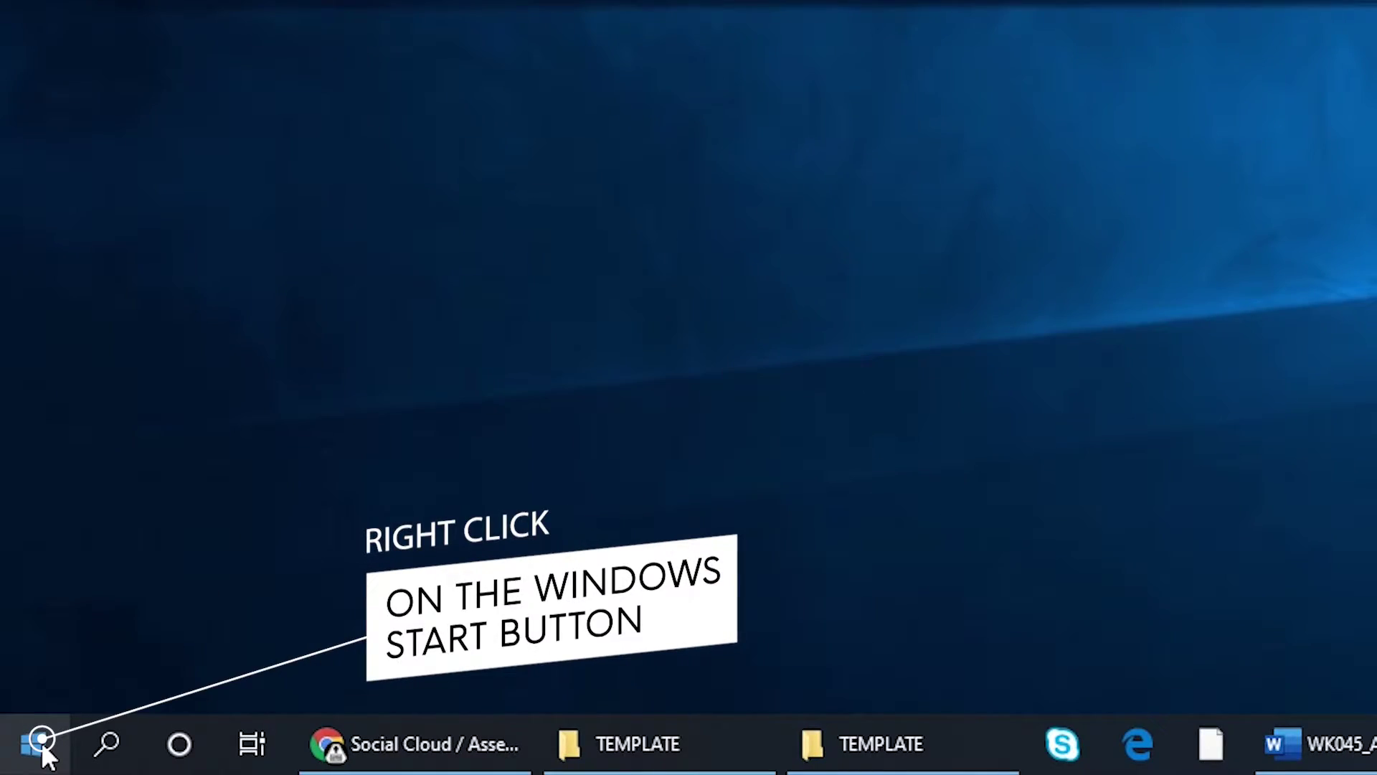
# Step: Open Device Manager and expand Audio inputs and outputs to reveal the headset and Realtek speakers
pyautogui.rightClick(43, 751)
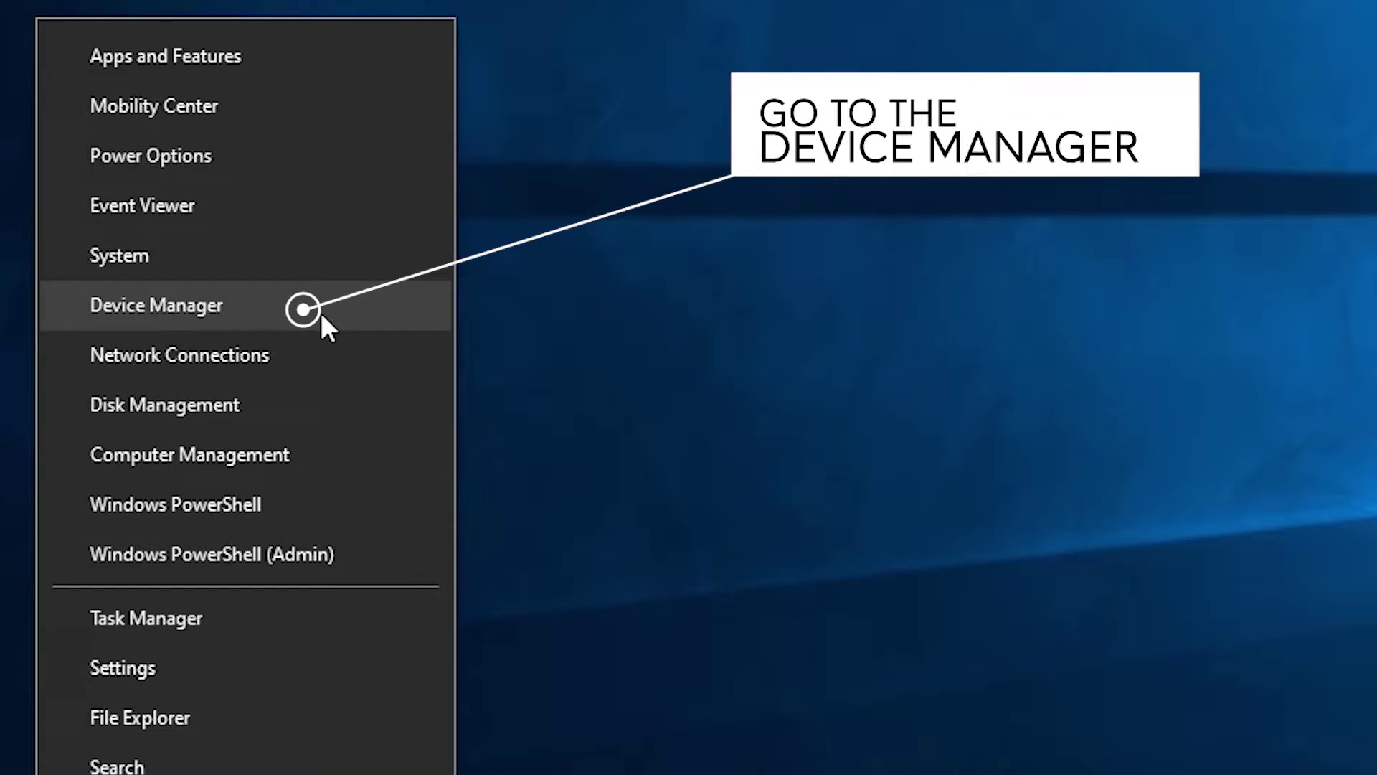
pyautogui.click(321, 315)
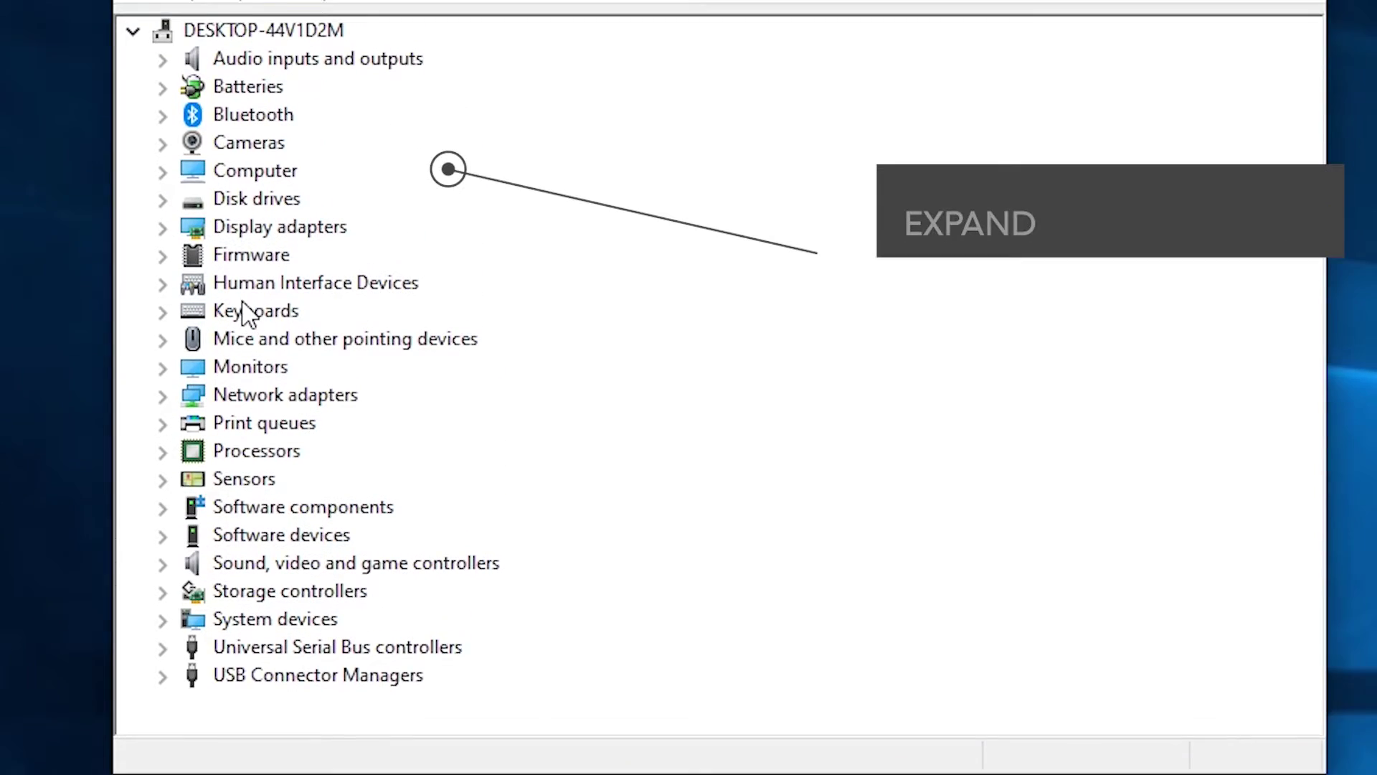
pyautogui.click(164, 169)
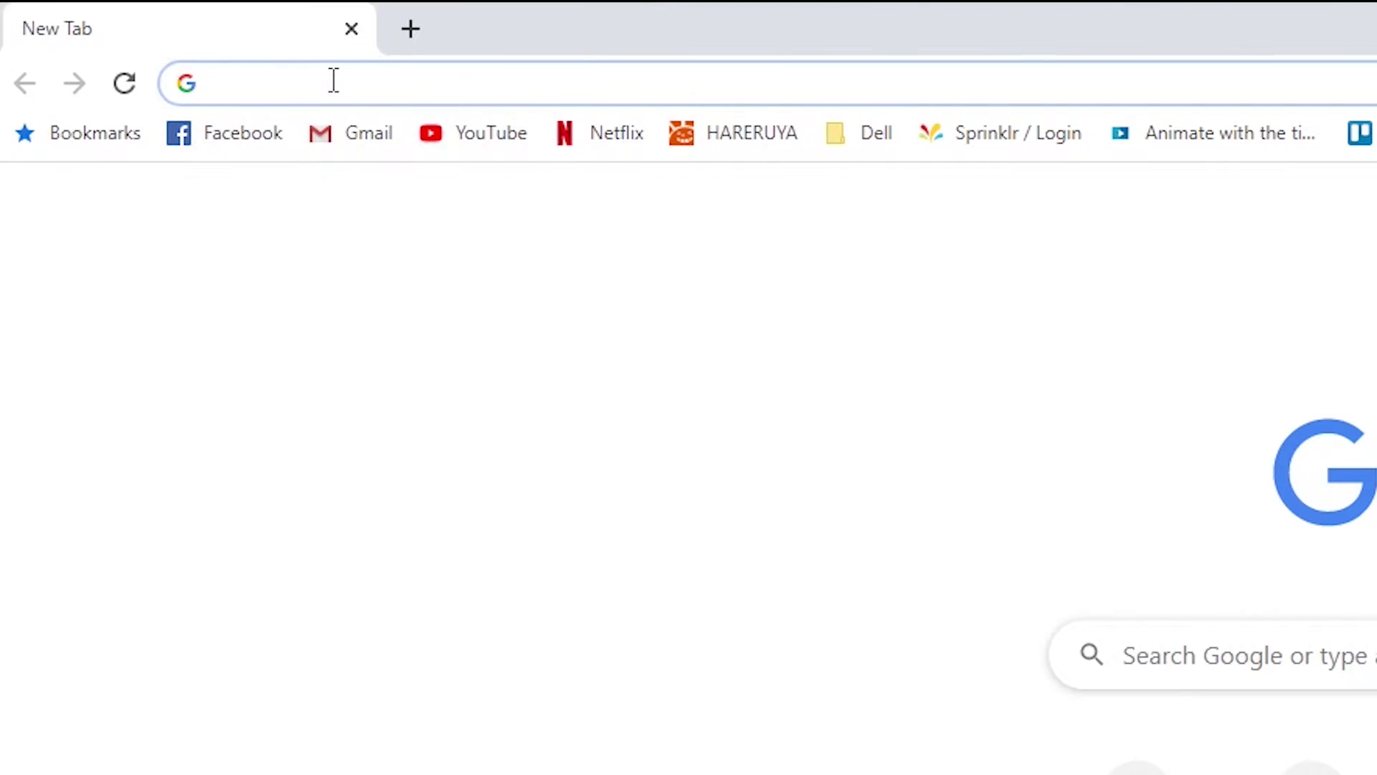
pyautogui.write('www.dell.com/support')
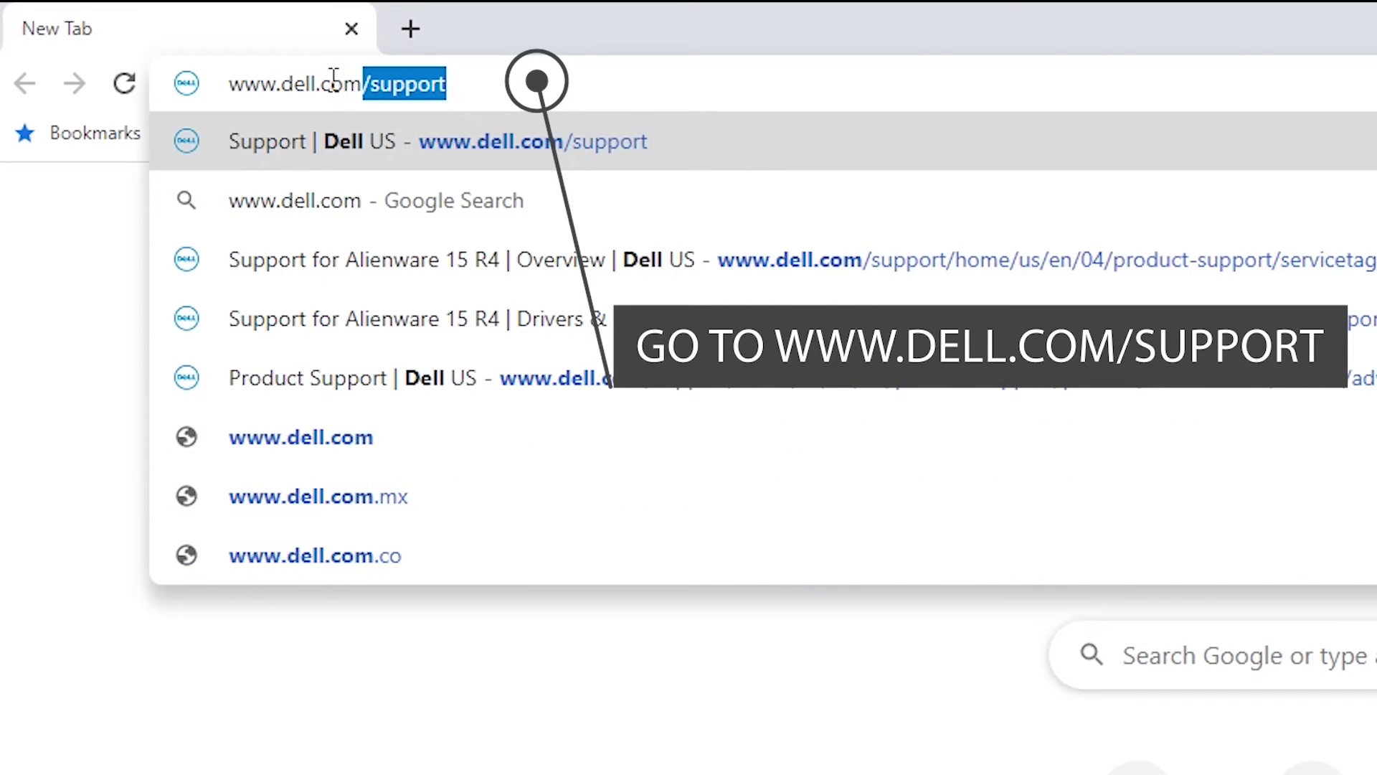
pyautogui.press('Return')
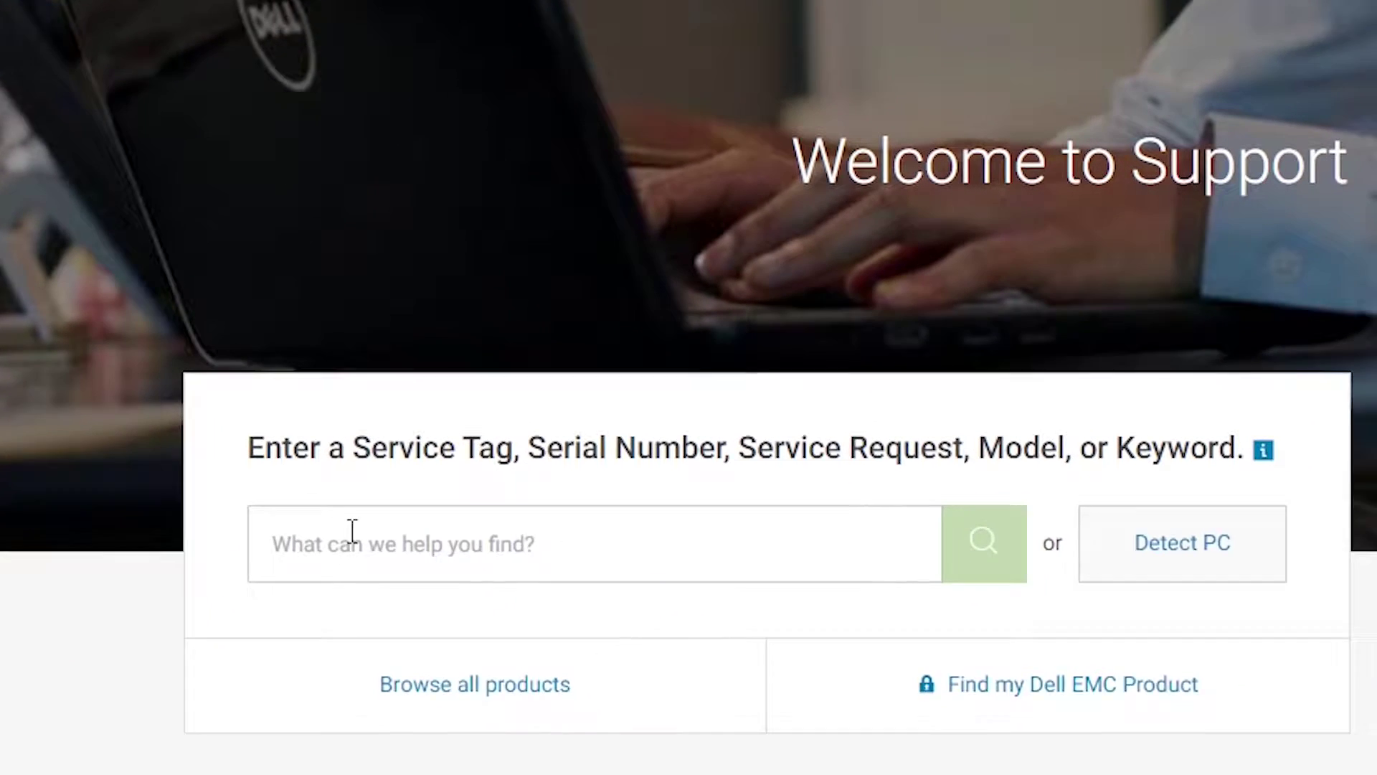
pyautogui.click(303, 459)
pyautogui.write('123456')
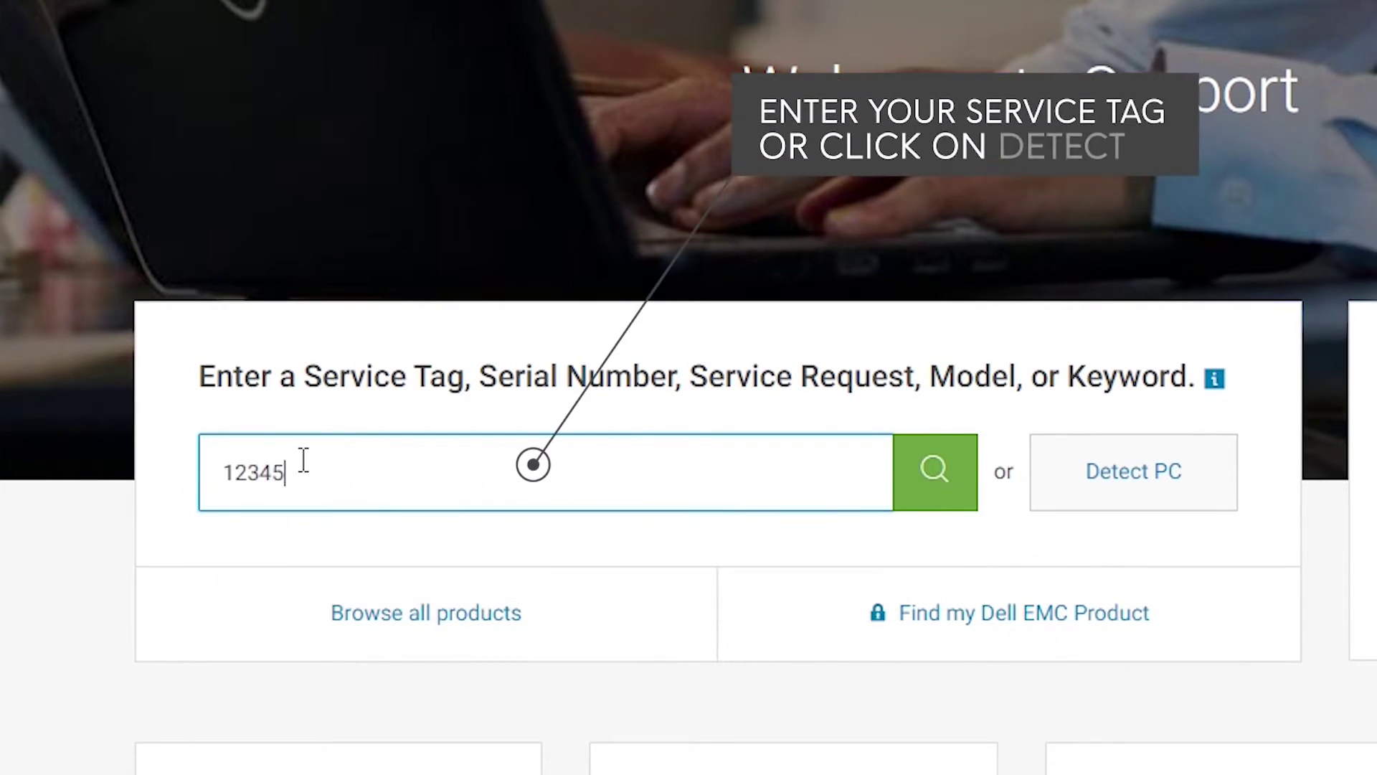
pyautogui.click(1110, 500)
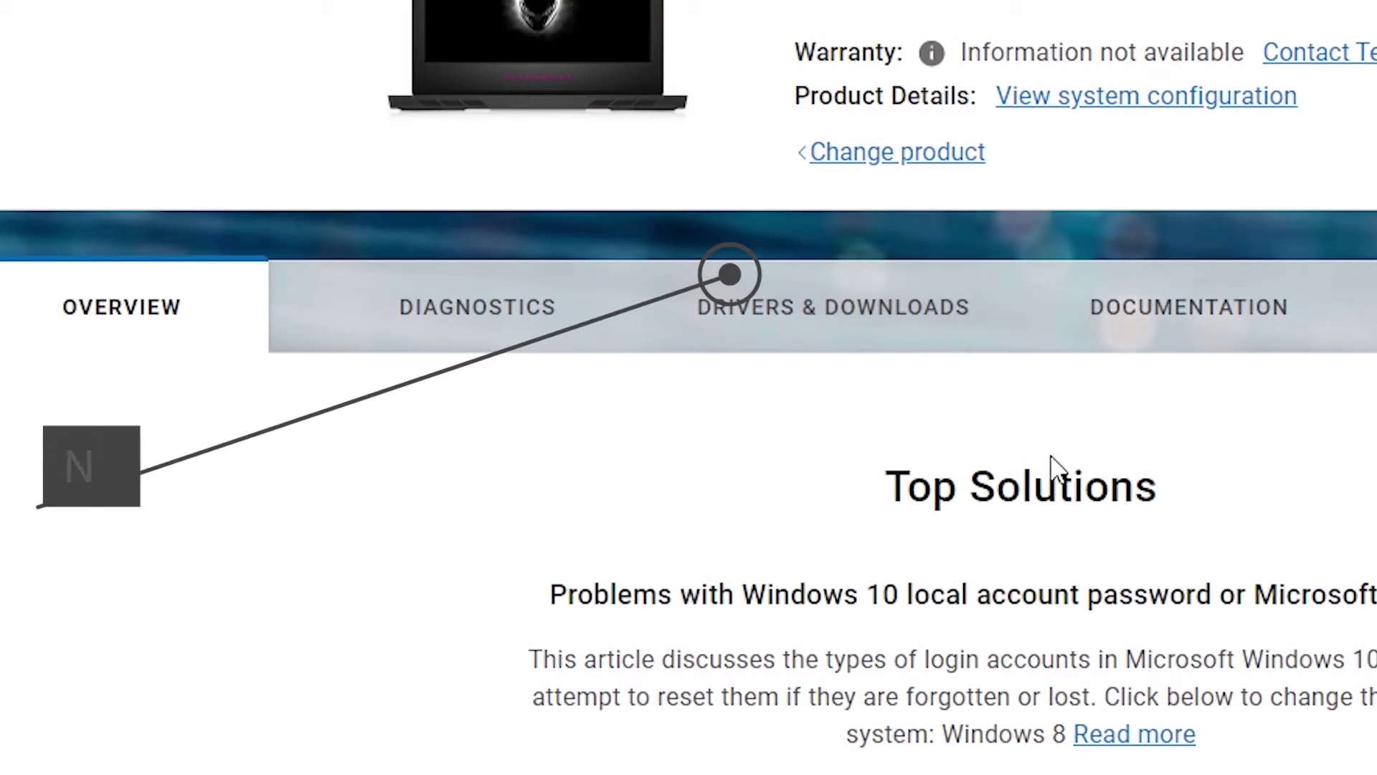
# Step: In Drivers & Downloads, filter to the Audio category and add the Realtek ALC3266 Audio Driver
pyautogui.click(848, 347)
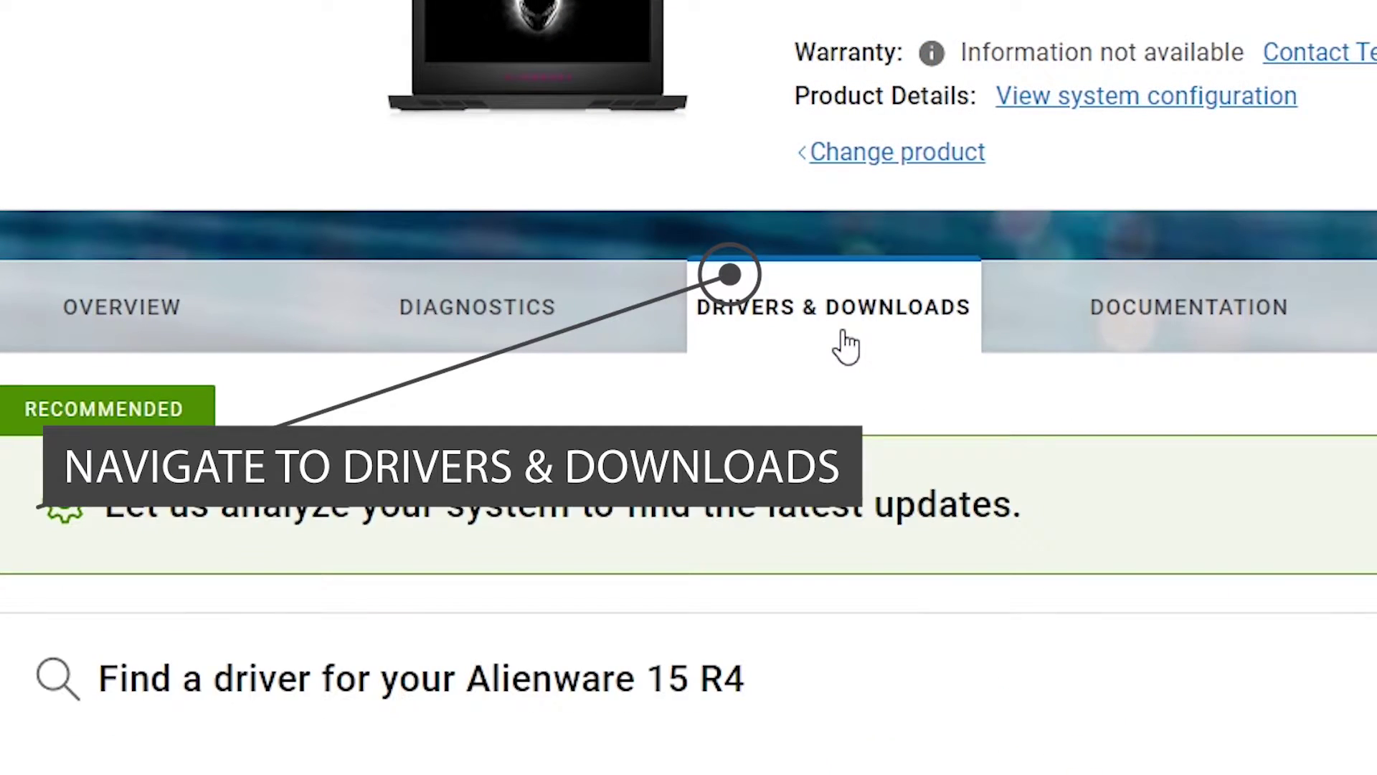
pyautogui.scroll(-5, 848, 344)
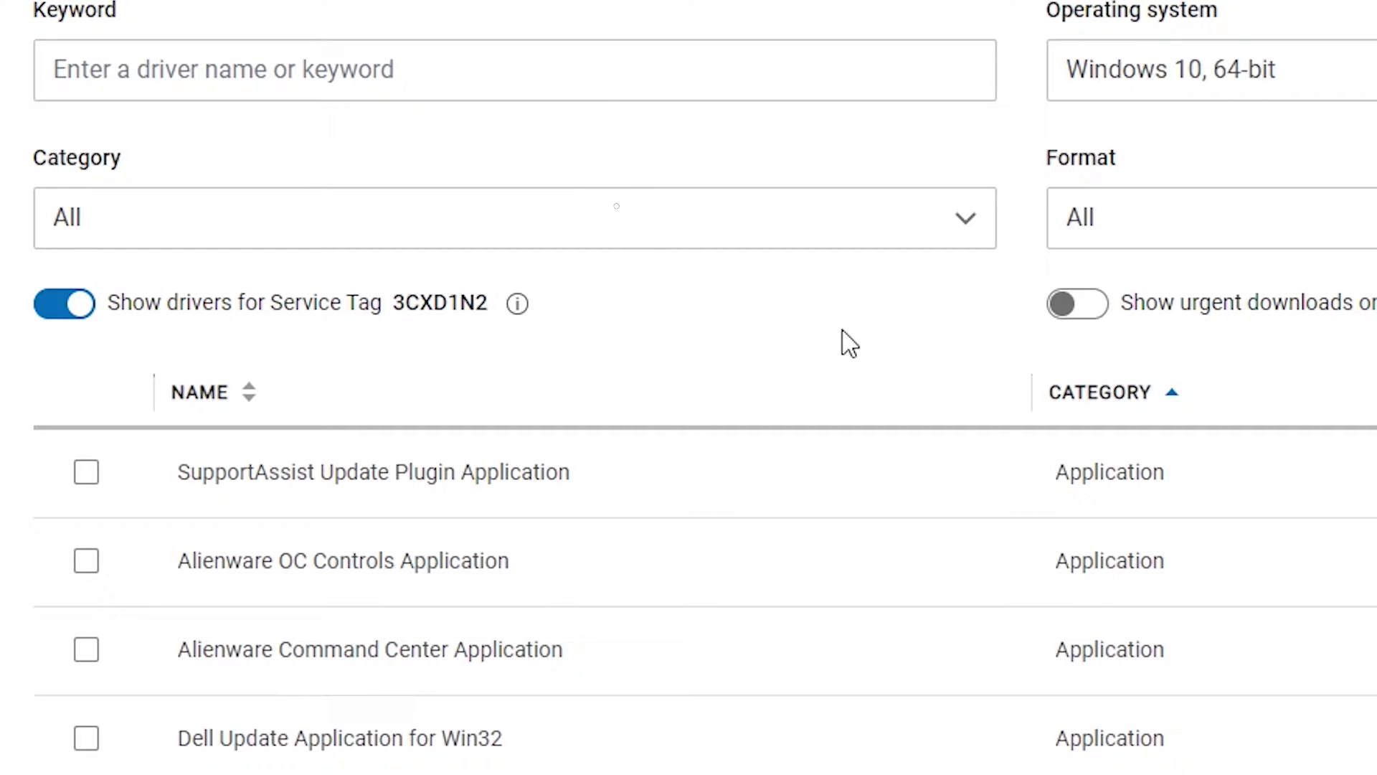
pyautogui.click(769, 237)
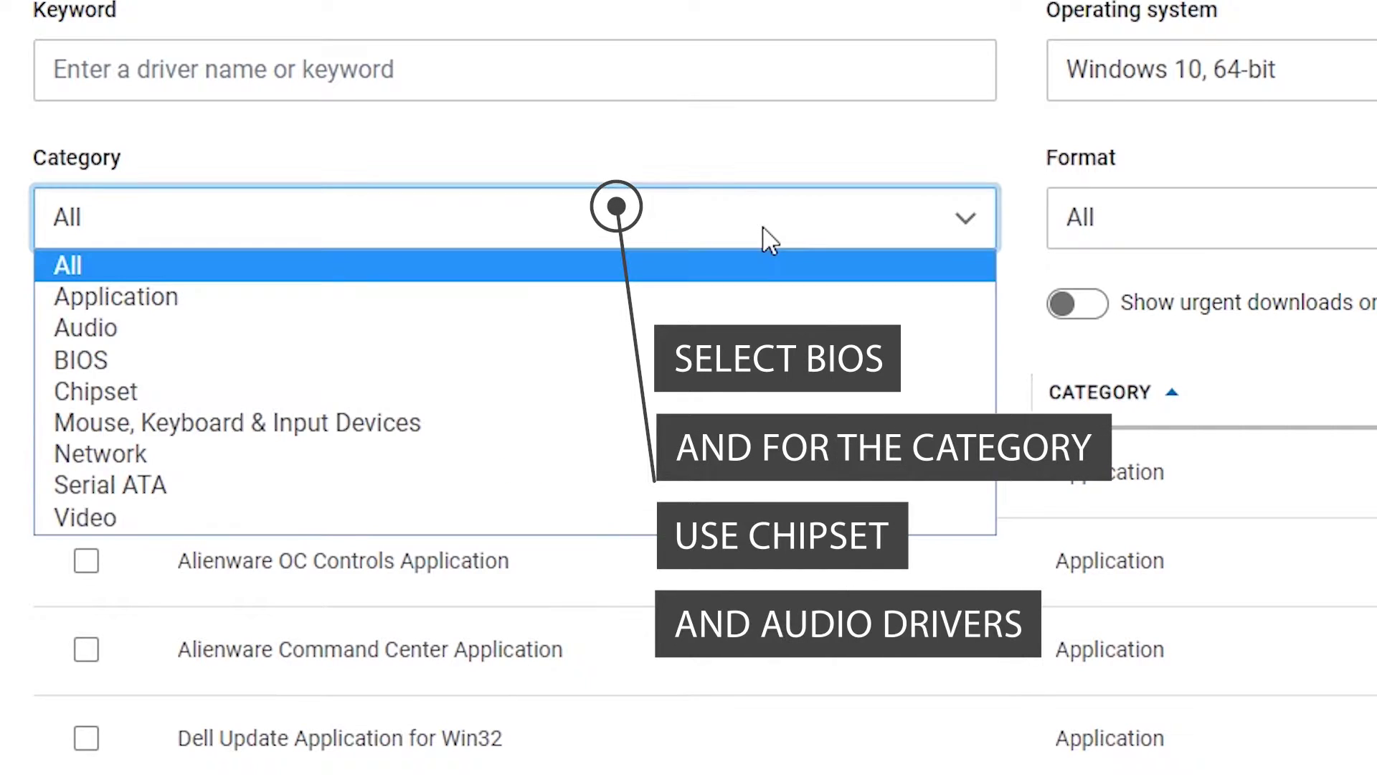
pyautogui.click(223, 347)
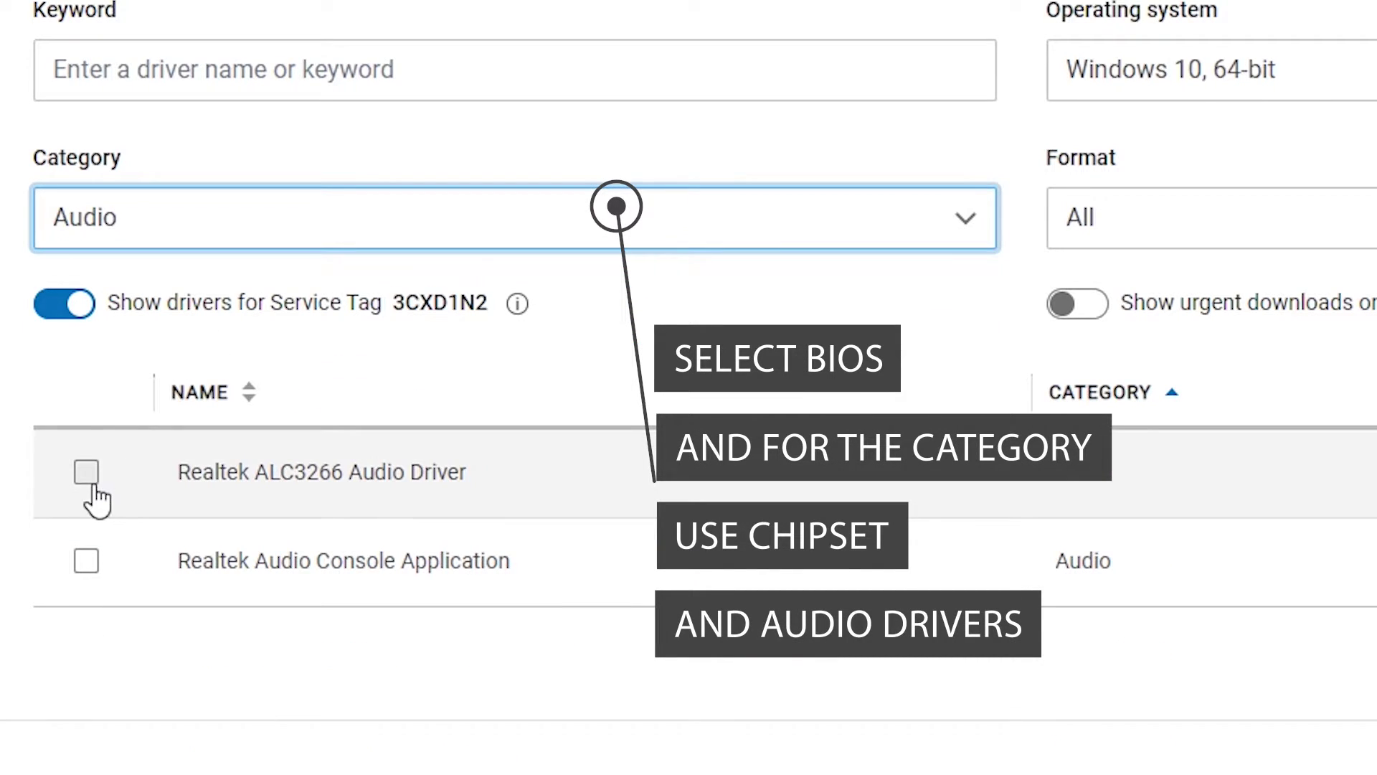
pyautogui.click(86, 472)
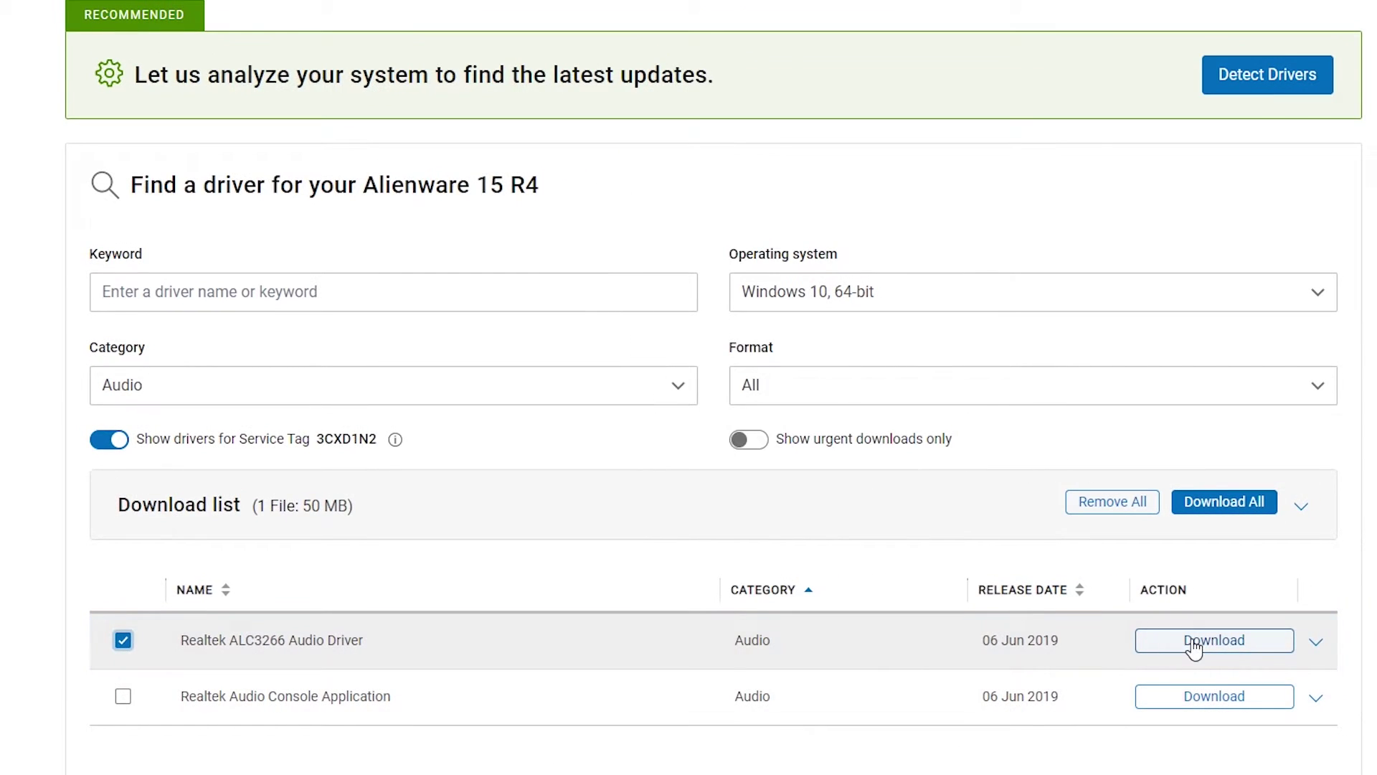
pyautogui.click(1193, 640)
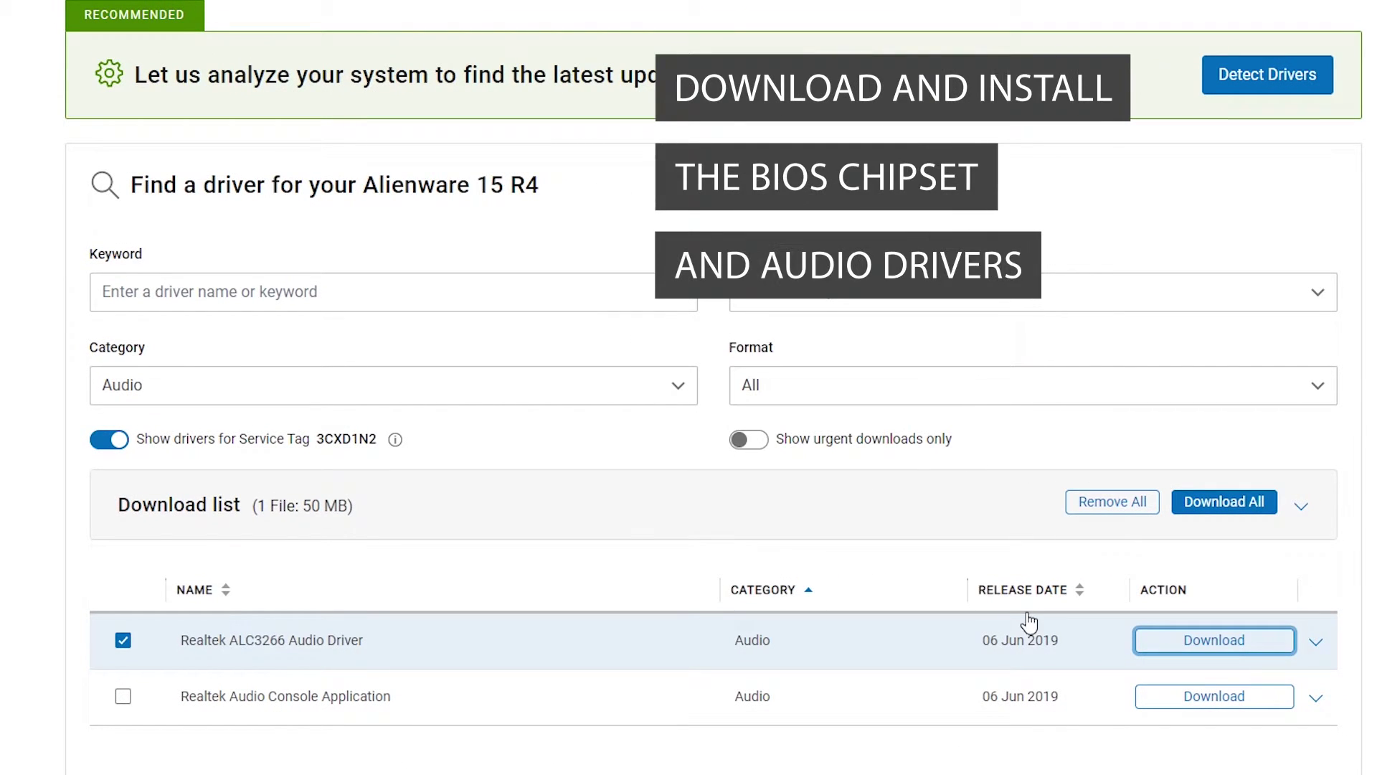
# Step: Switch the category to Chipset and add the Intel Management Engine and Thunderbolt Controller drivers
pyautogui.click(563, 392)
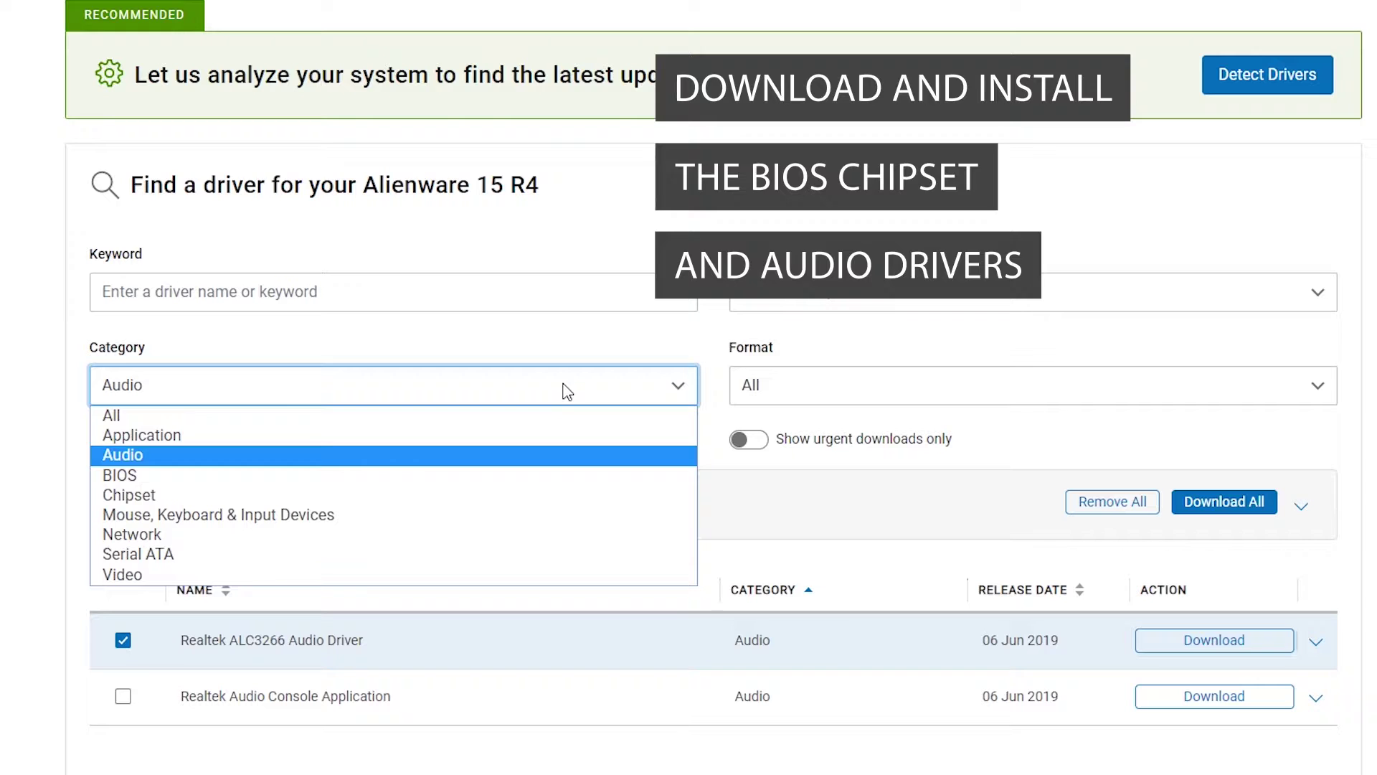
pyautogui.click(238, 496)
pyautogui.scroll(-4, 187, 503)
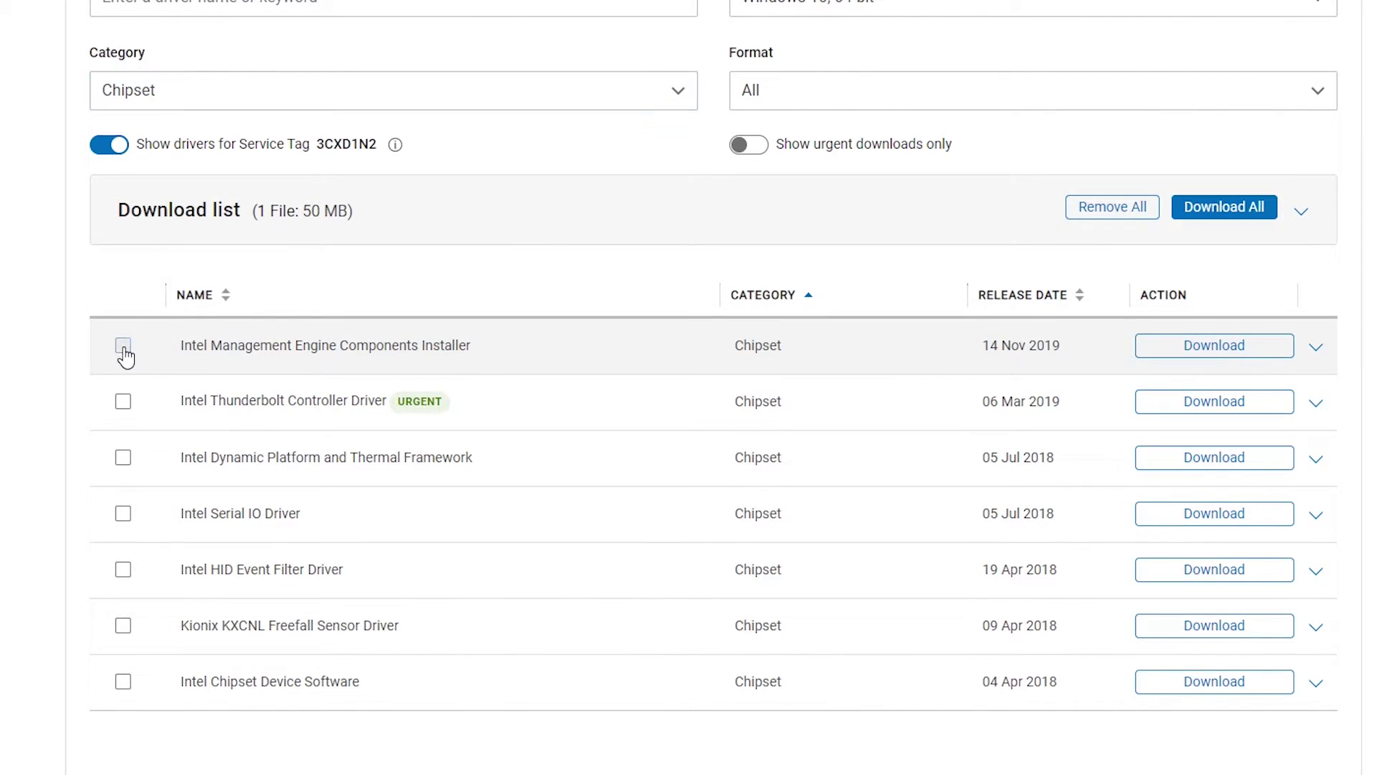
pyautogui.click(124, 348)
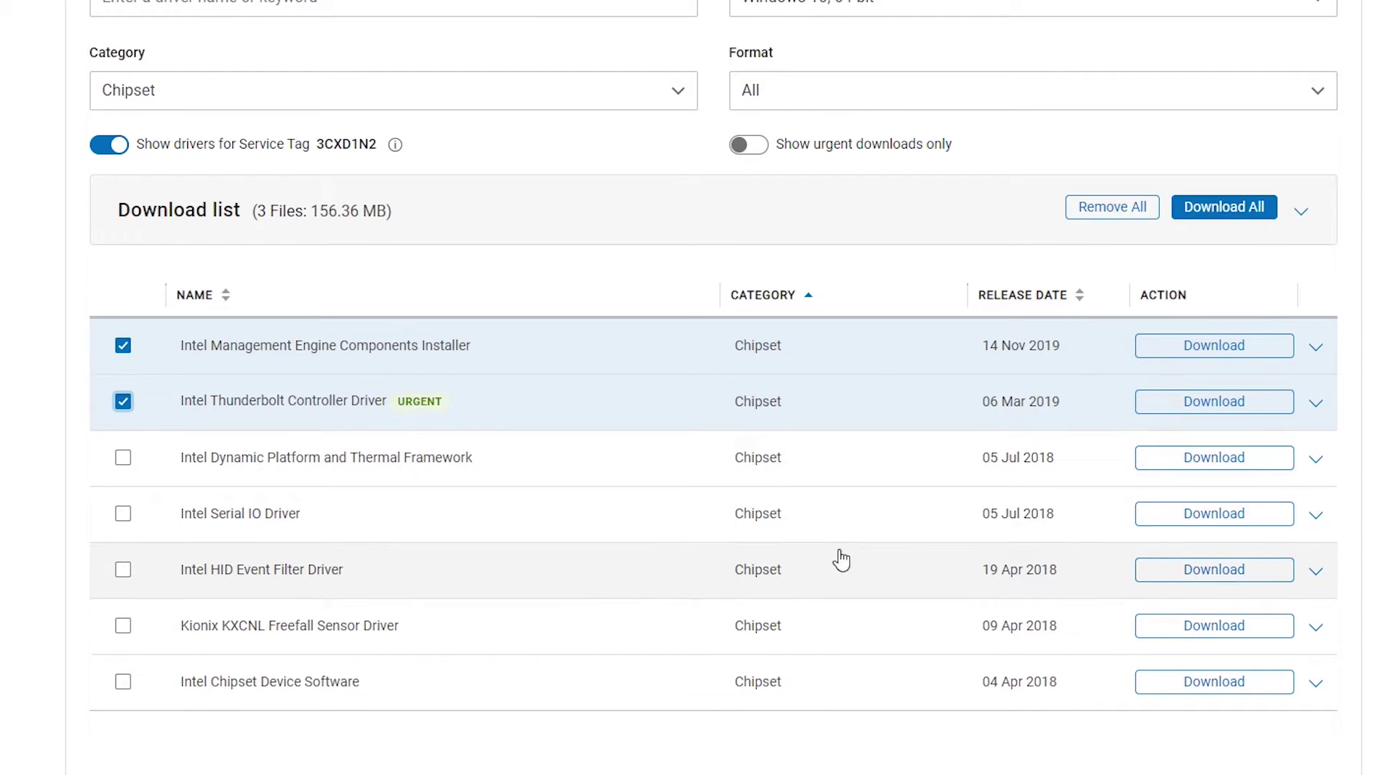
pyautogui.click(1162, 415)
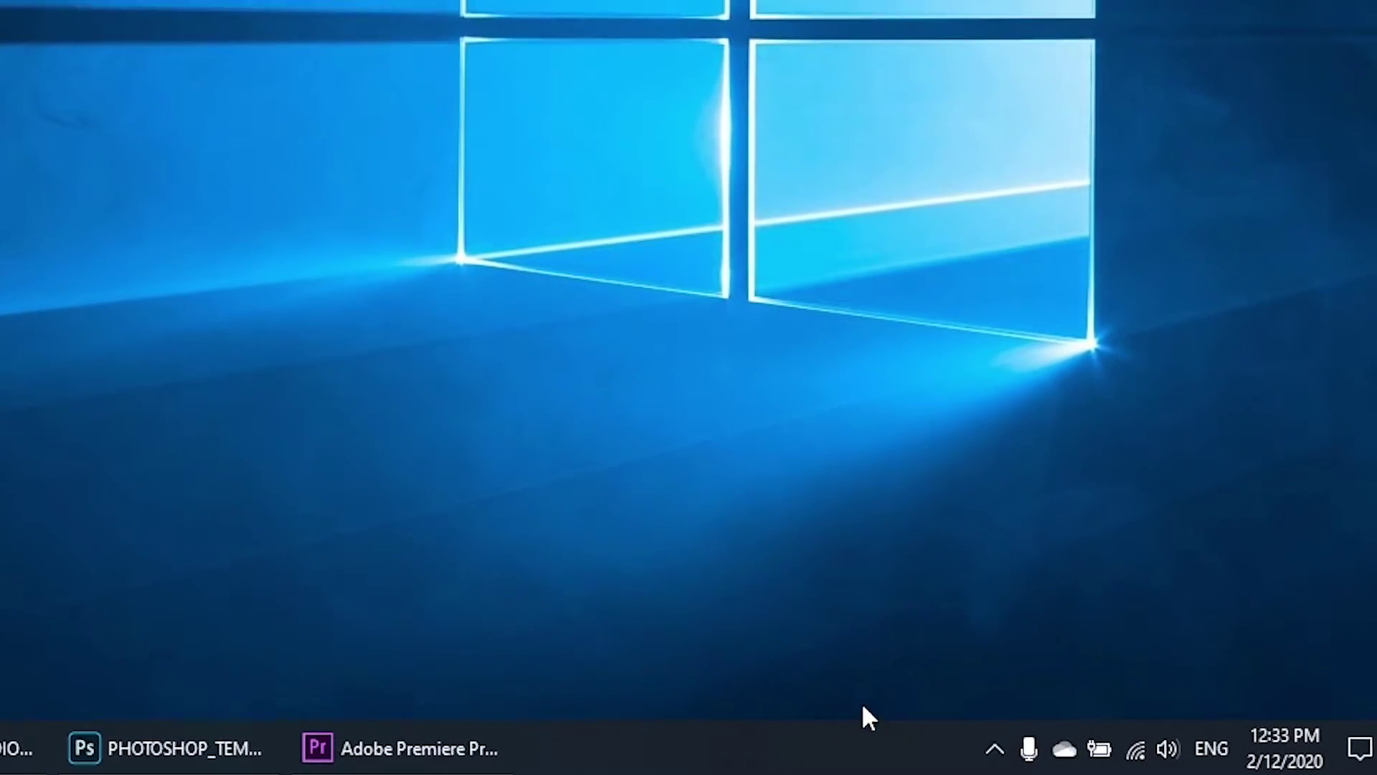
# Step: Open Volume Mixer from the speaker icon and raise the Headset Earphone volume to 96, unmuted
pyautogui.rightClick(1146, 752)
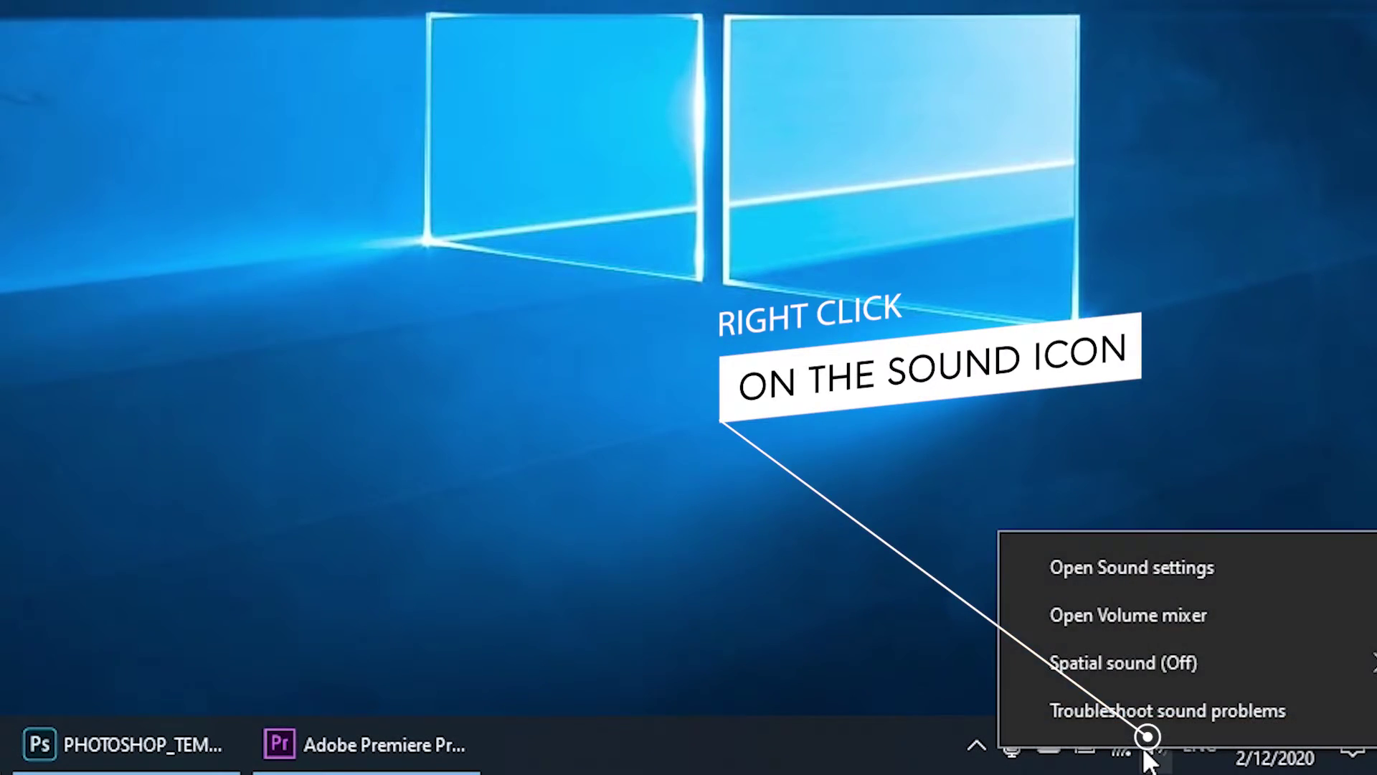
pyautogui.click(1109, 621)
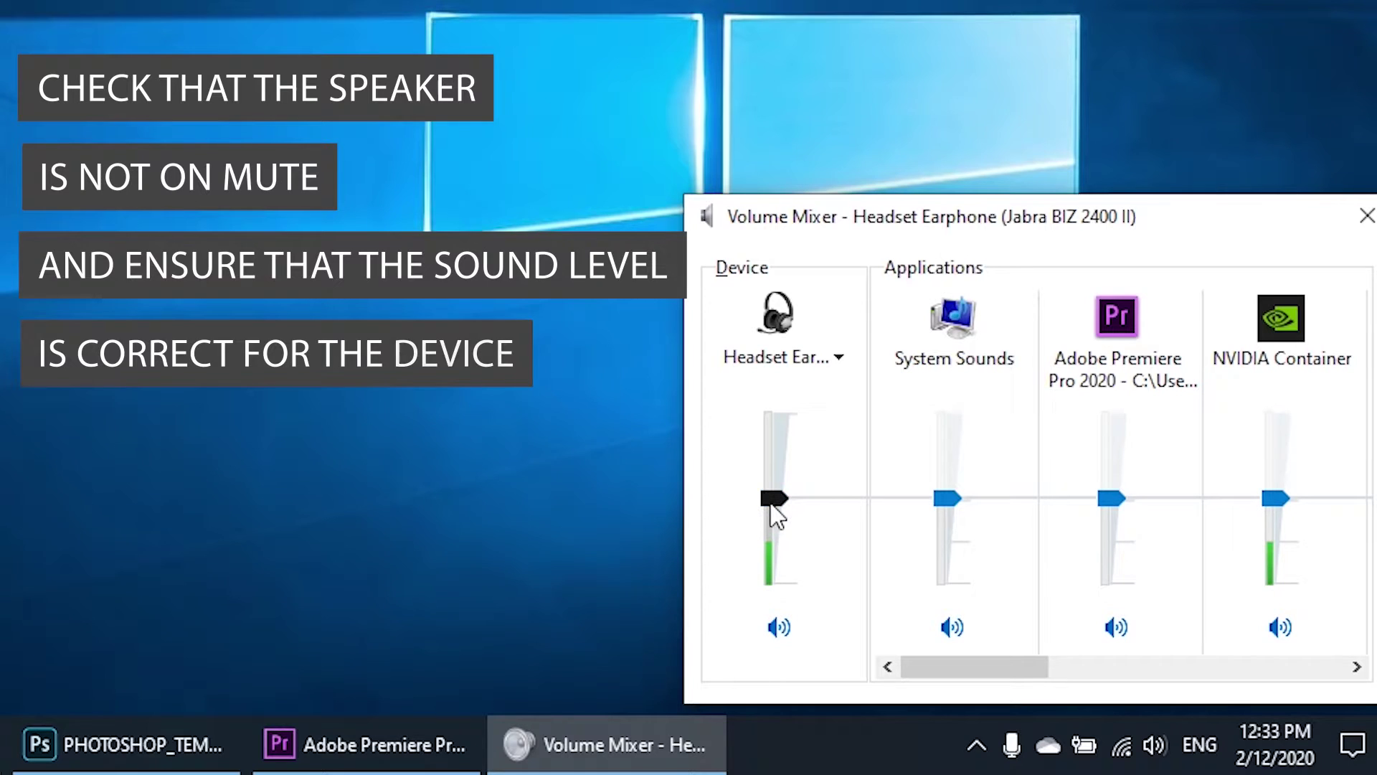
pyautogui.moveTo(770, 503); pyautogui.dragTo(765, 430)
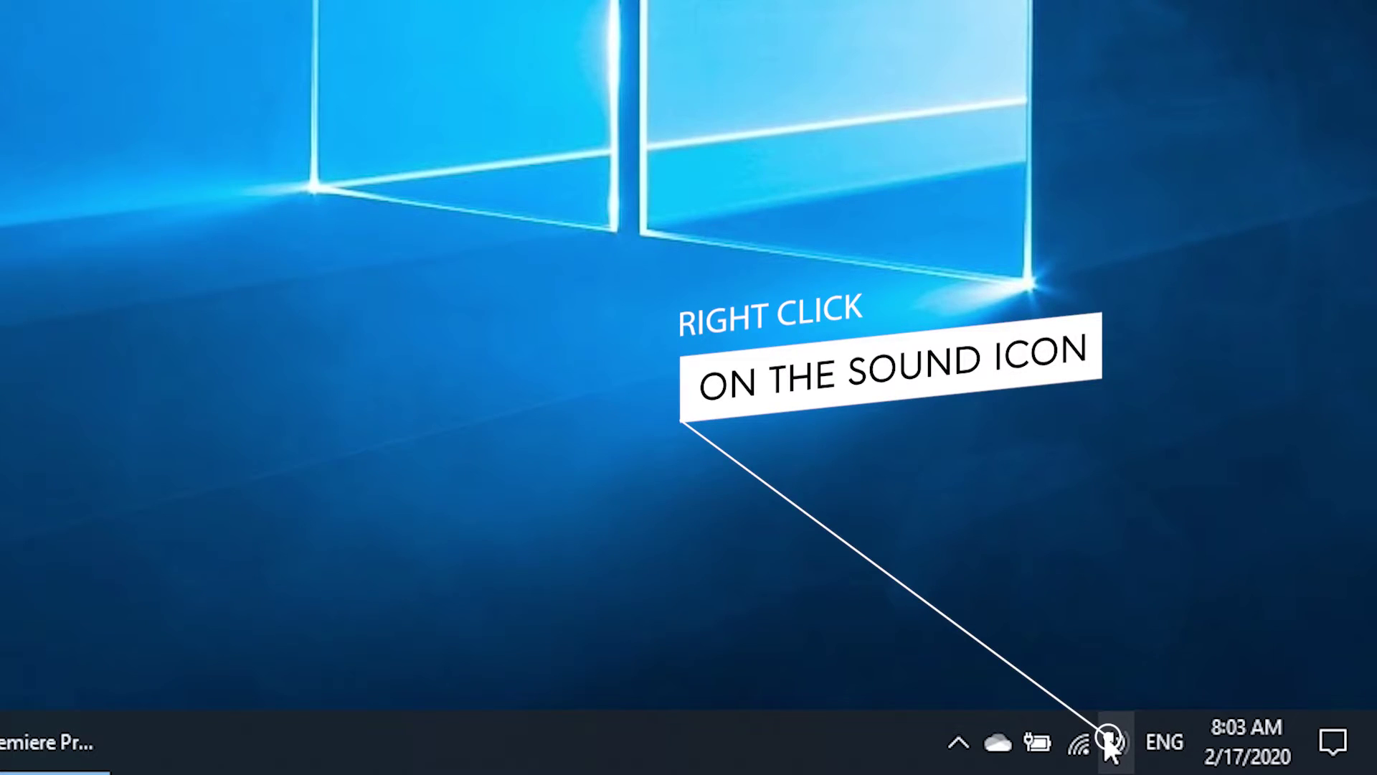
# Step: Run the sound troubleshooter from the speaker icon on the Speakers/Headphones (Realtek) device
pyautogui.rightClick(1105, 733)
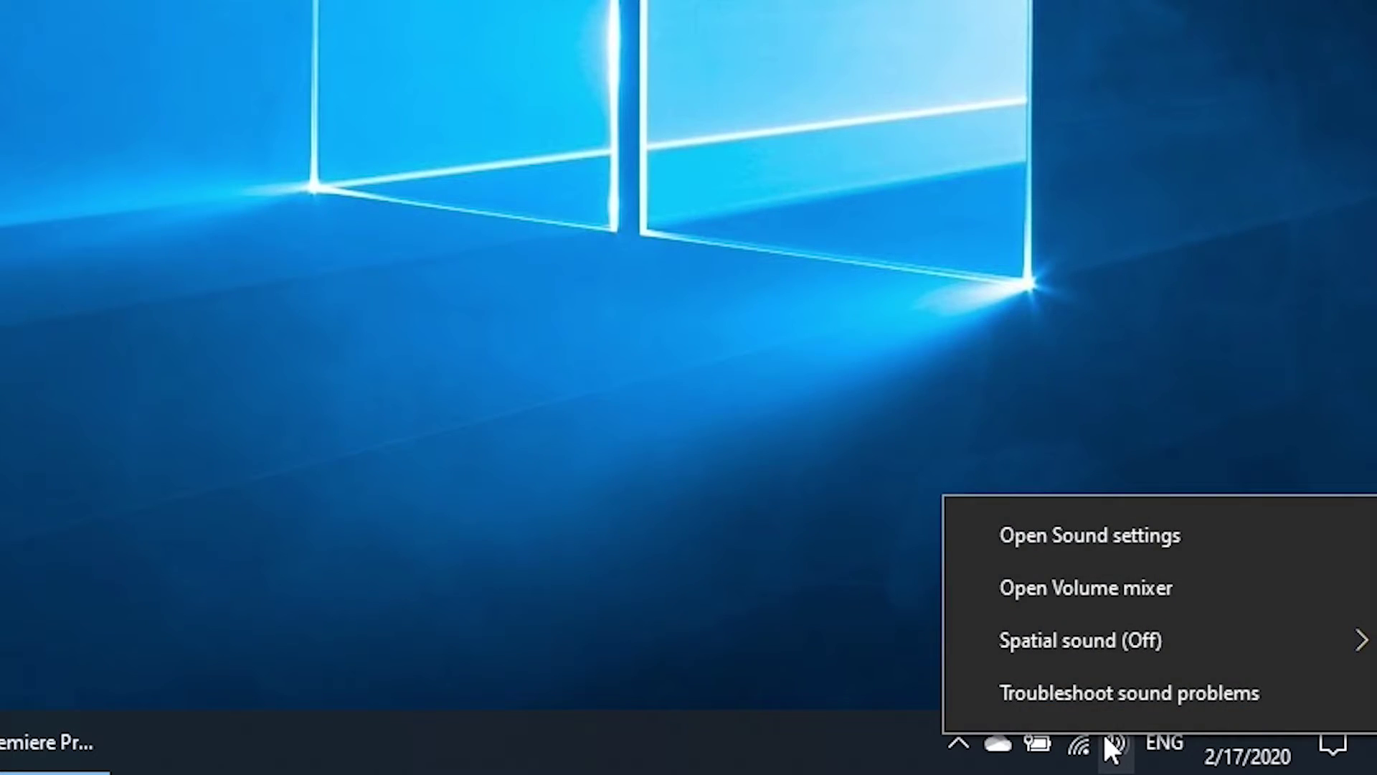
pyautogui.click(1099, 693)
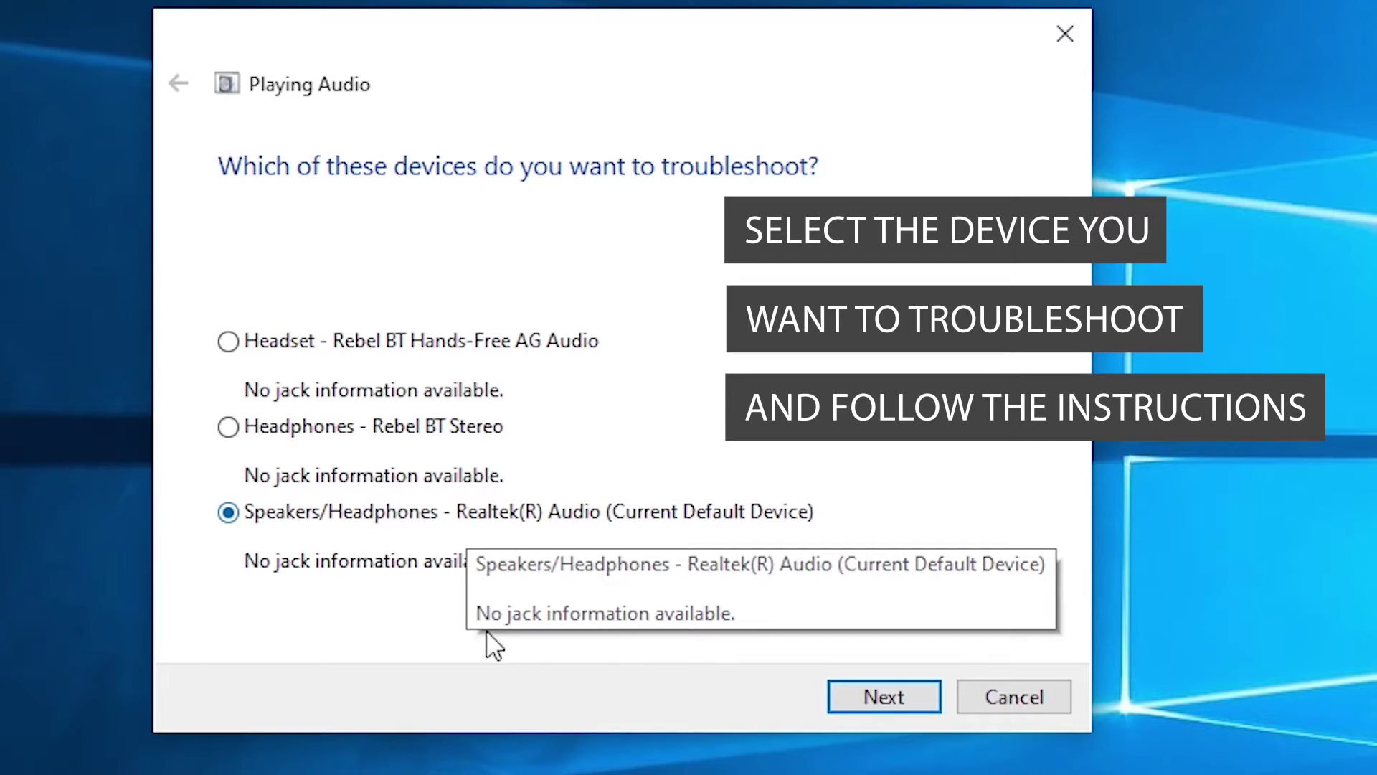
pyautogui.click(883, 697)
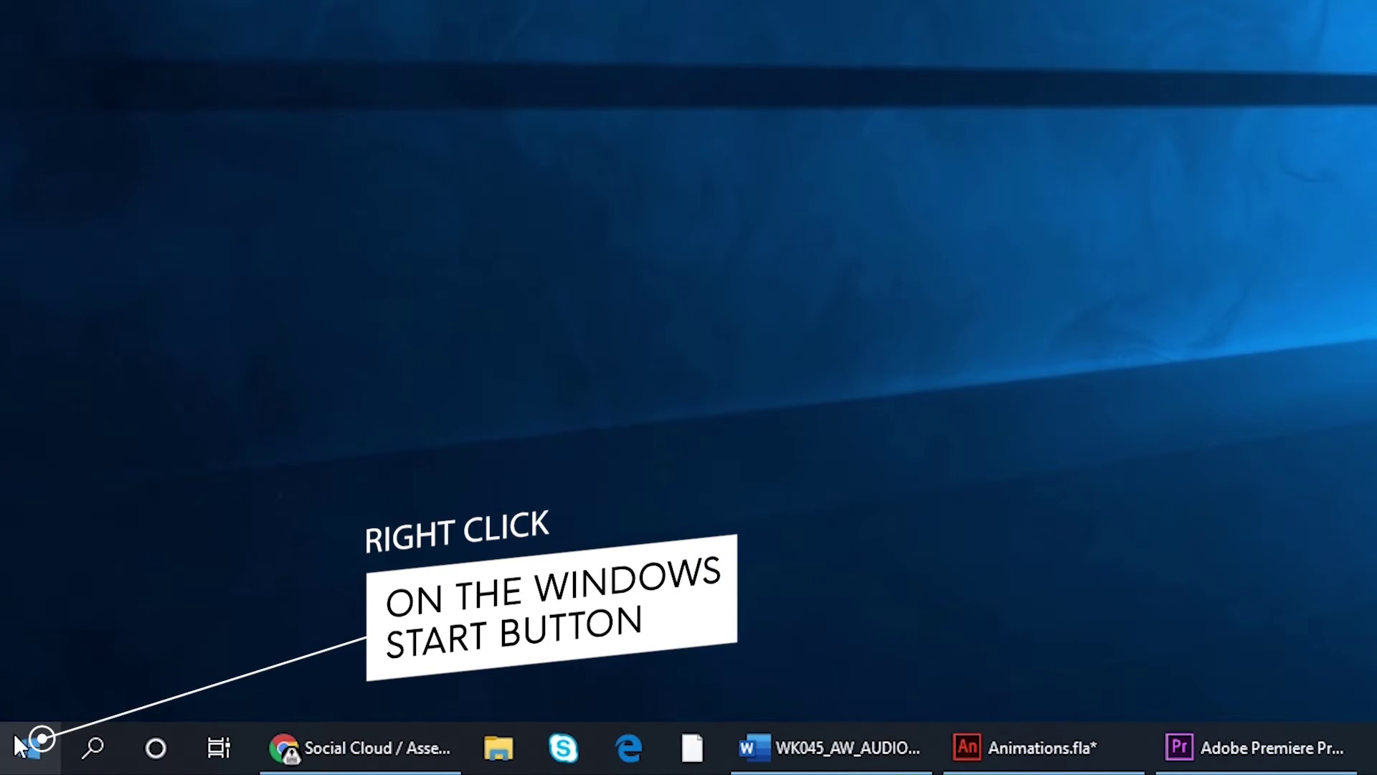
# Step: Open Settings > Privacy > Microphone to confirm apps are allowed microphone access
pyautogui.rightClick(21, 746)
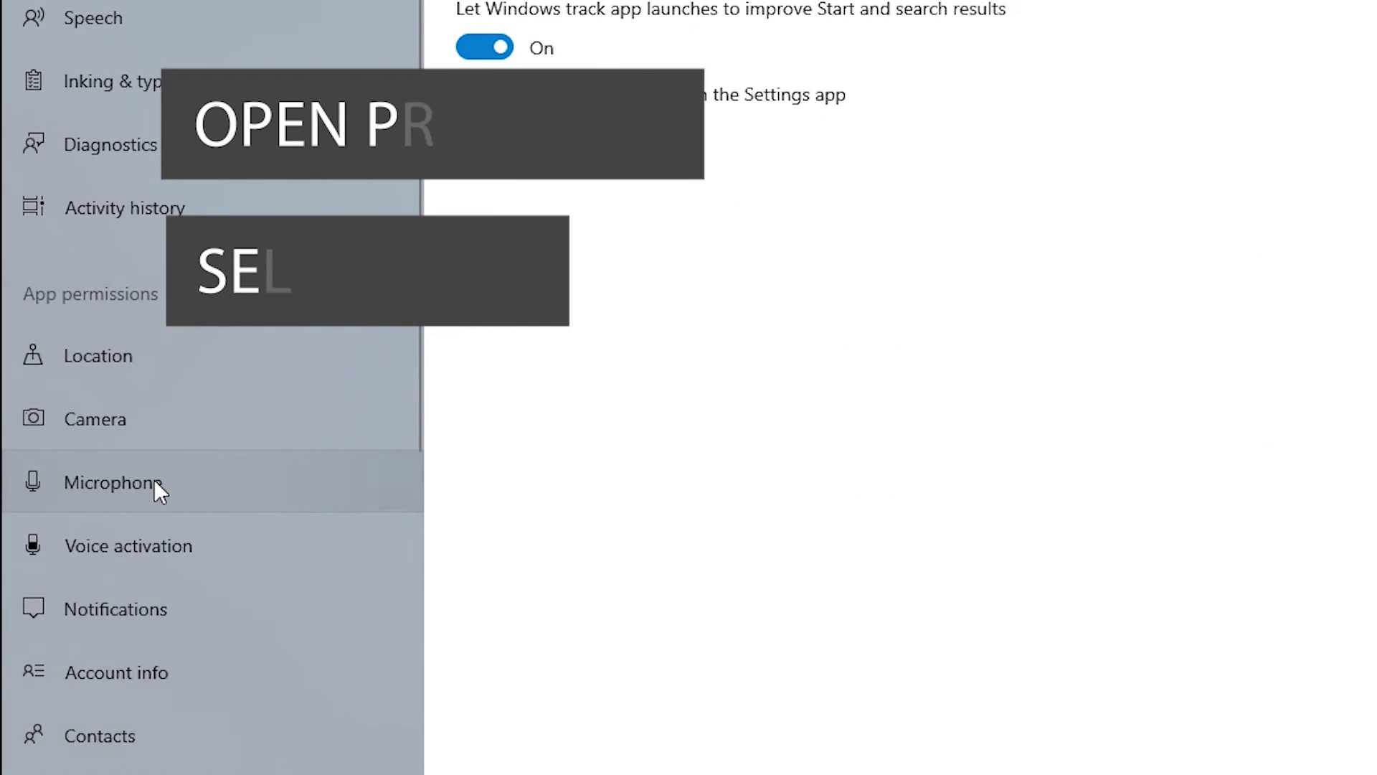
pyautogui.click(154, 479)
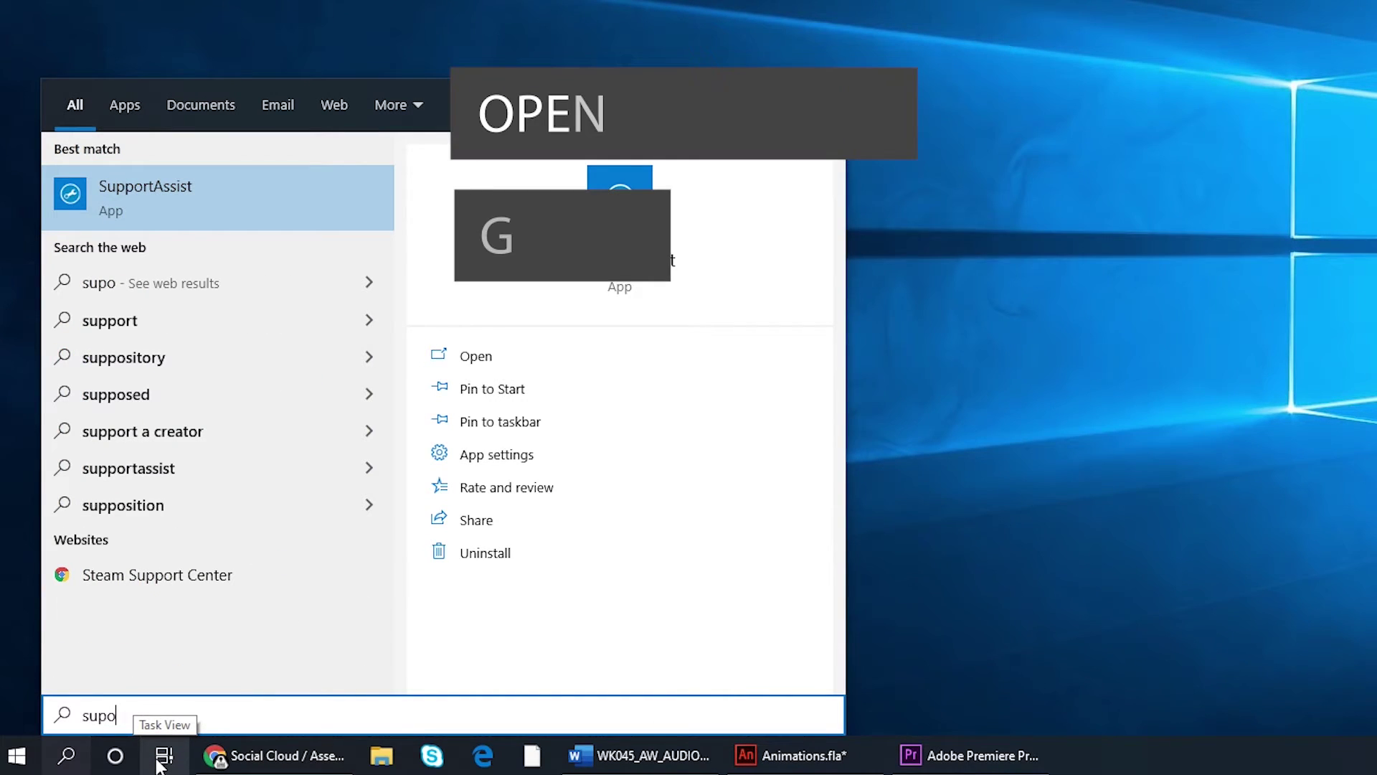
# Step: Launch SupportAssist, pick Microphone under Troubleshooting's specific hardware checks, and confirm cables are connected
pyautogui.click(352, 218)
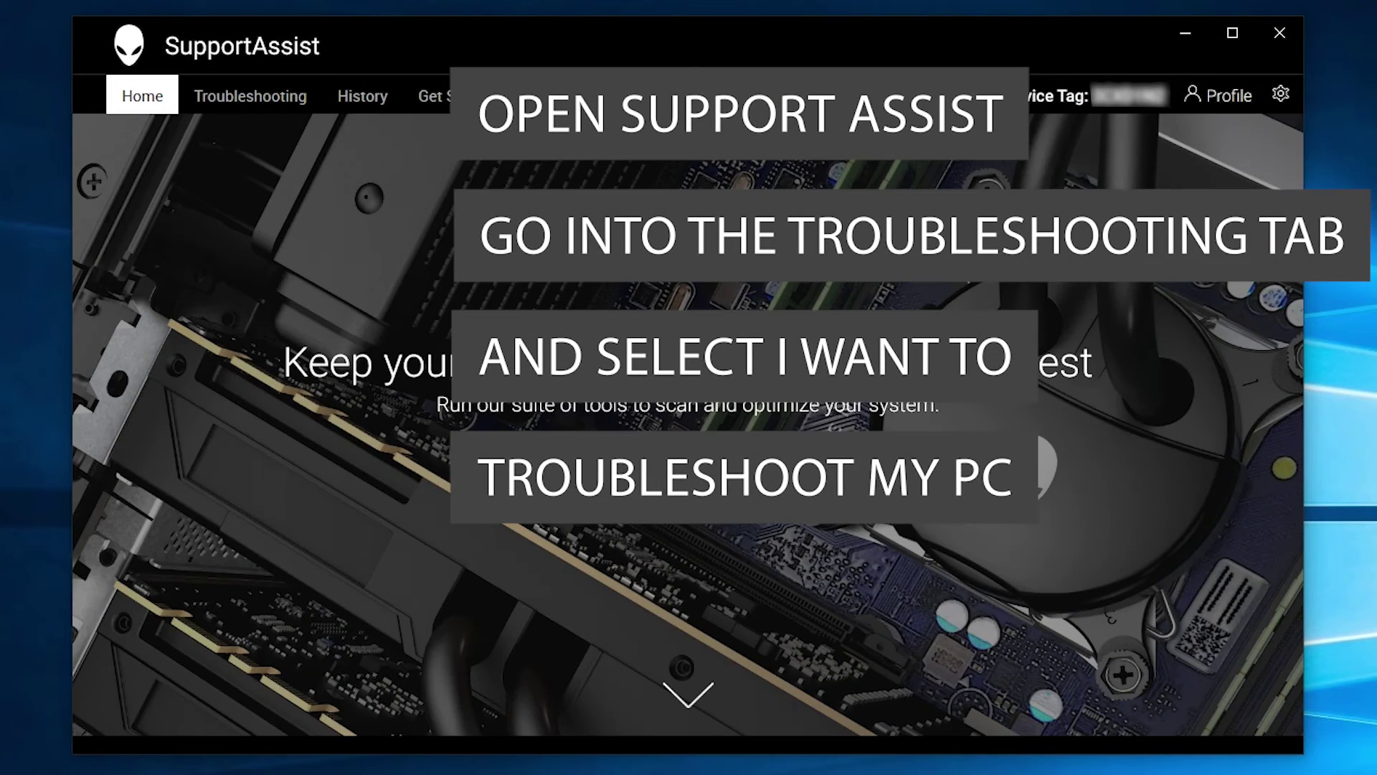
pyautogui.click(307, 109)
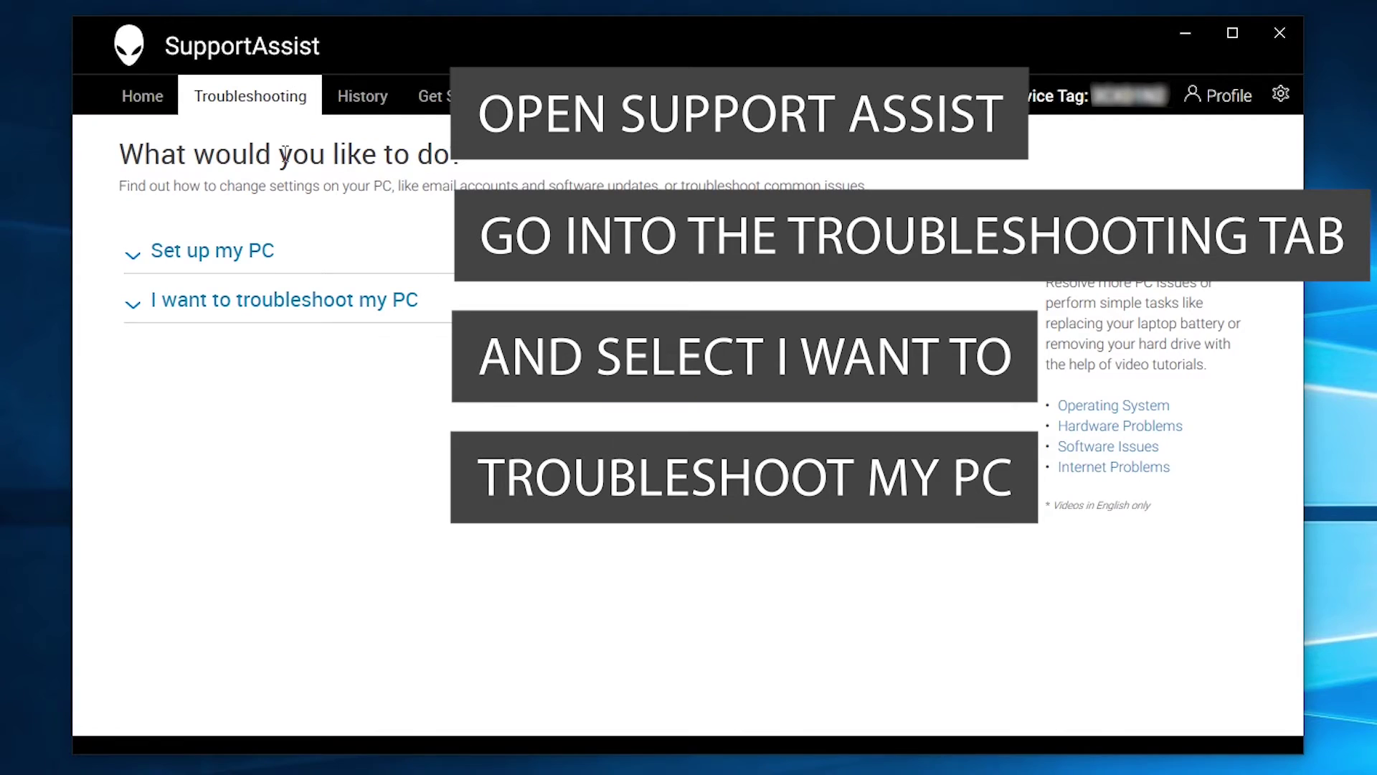
pyautogui.click(274, 315)
pyautogui.click(264, 345)
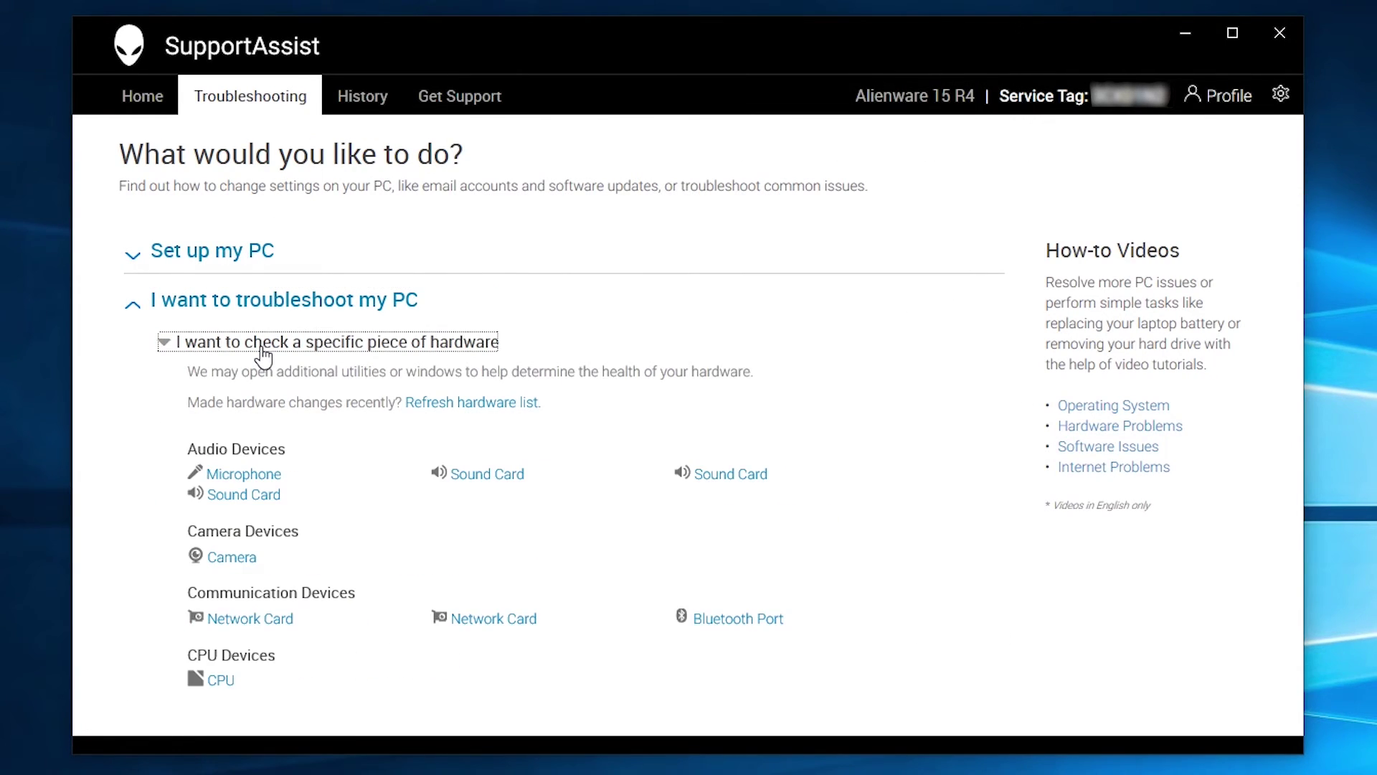
pyautogui.click(263, 474)
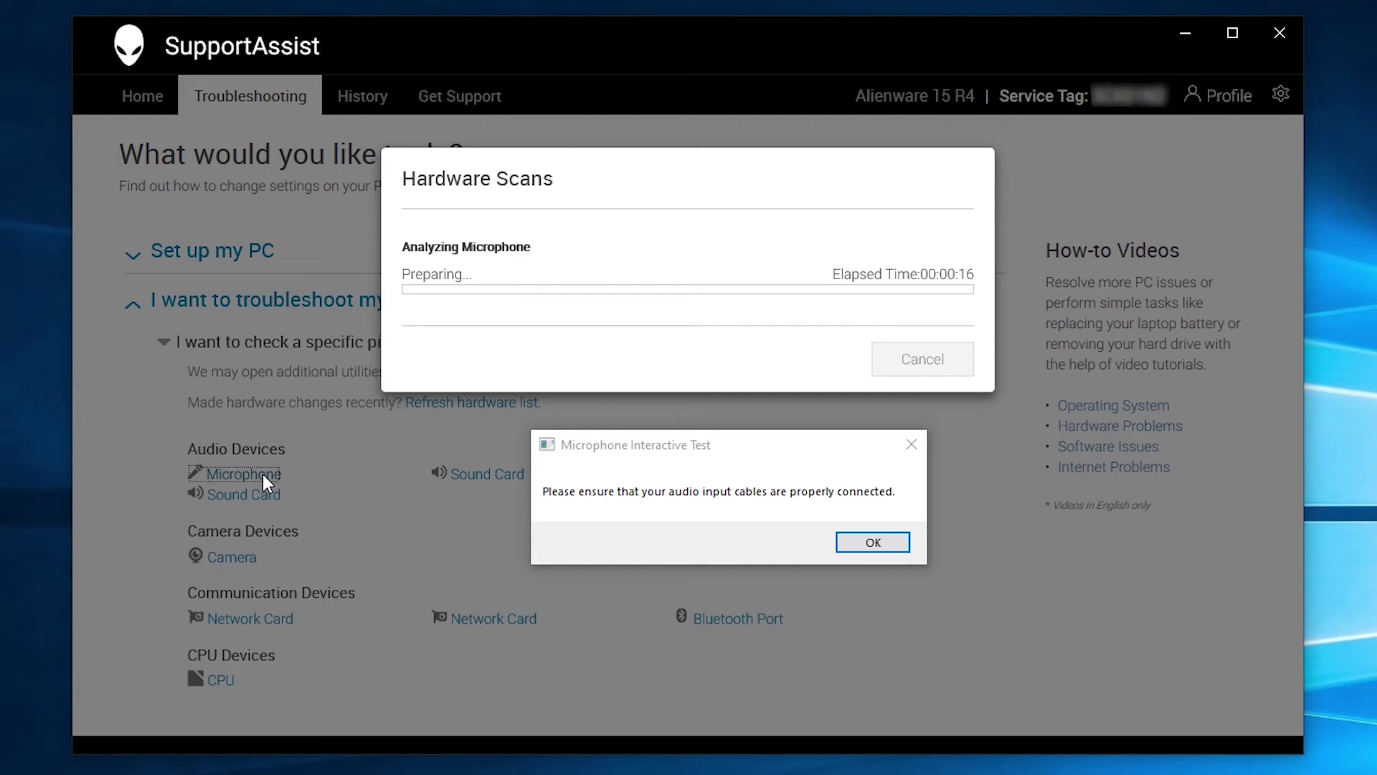
pyautogui.click(883, 544)
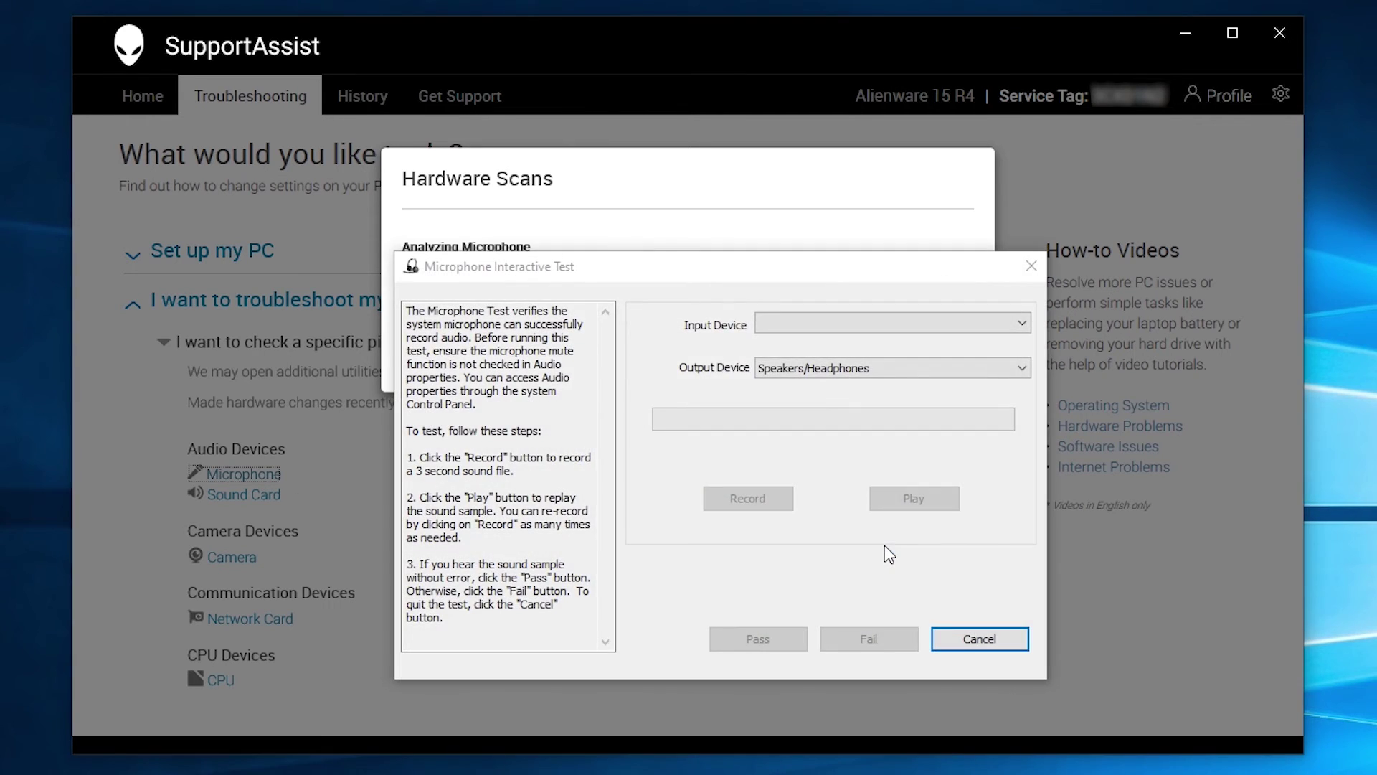